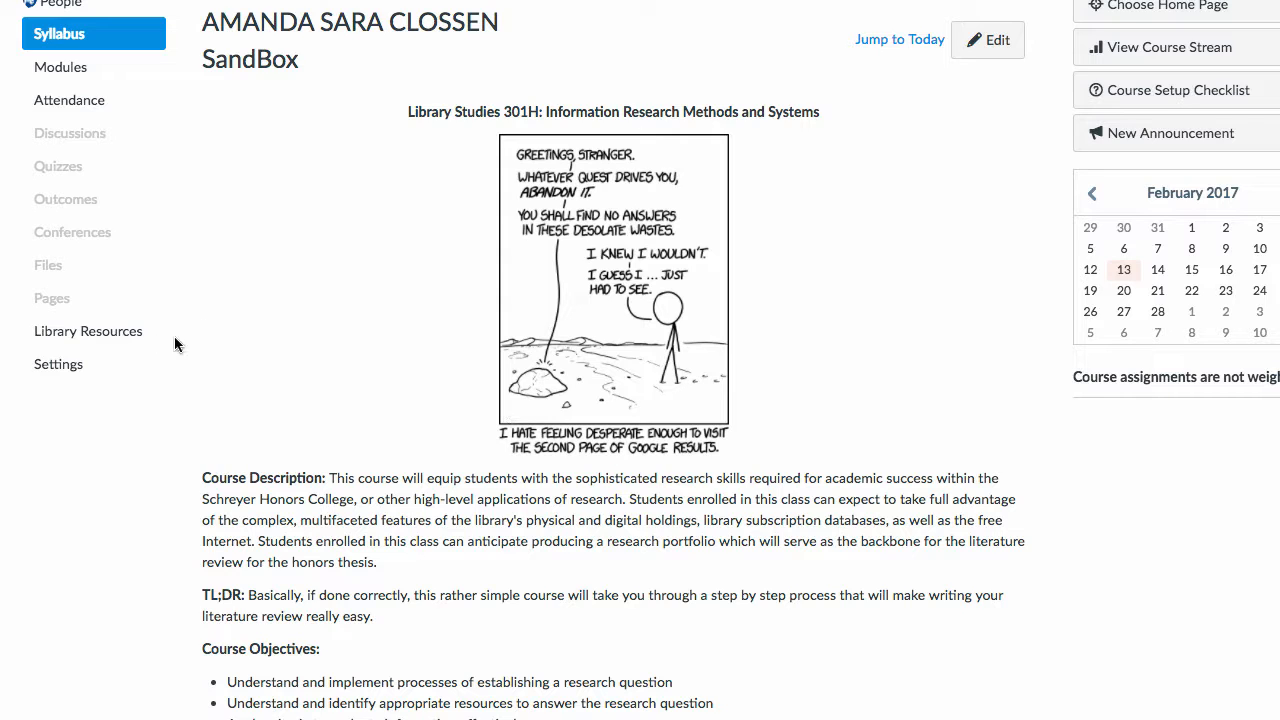
Open the course's Library Resources and look through the Information Sciences and Technology (IST) guide
{"action": "left_click", "coordinate": [96, 335]}
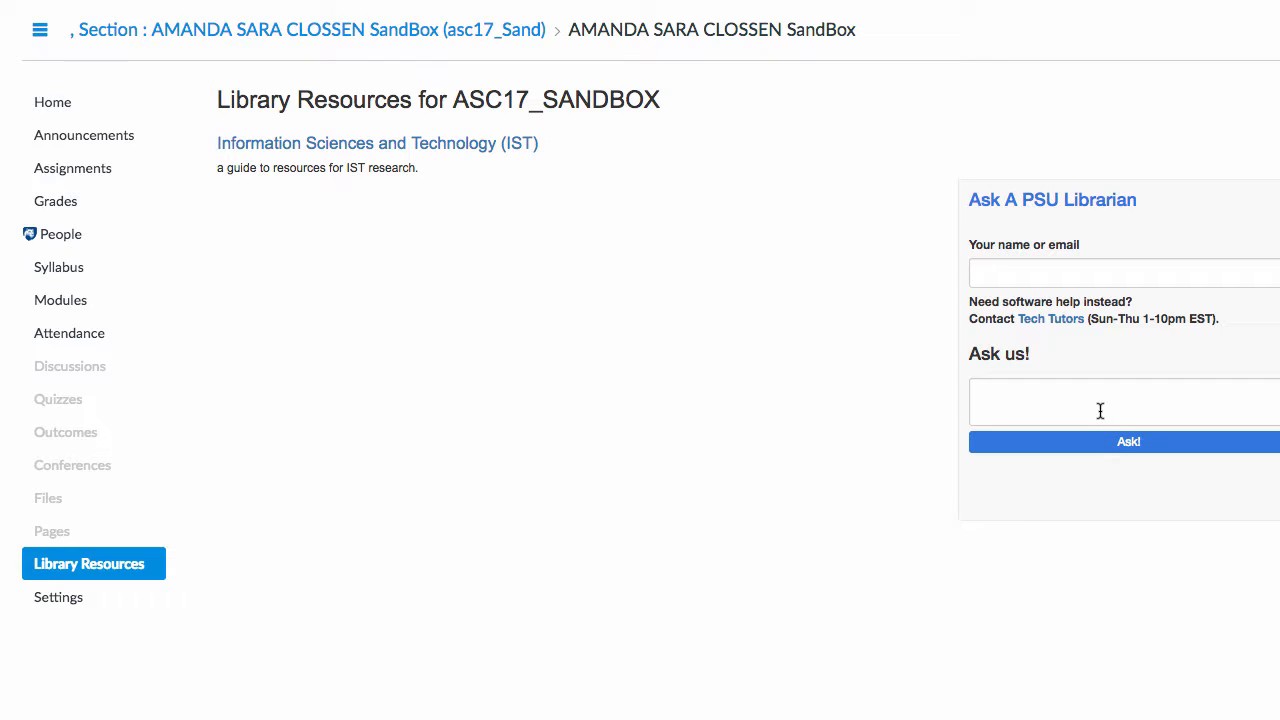
{"action": "left_click", "coordinate": [492, 146]}
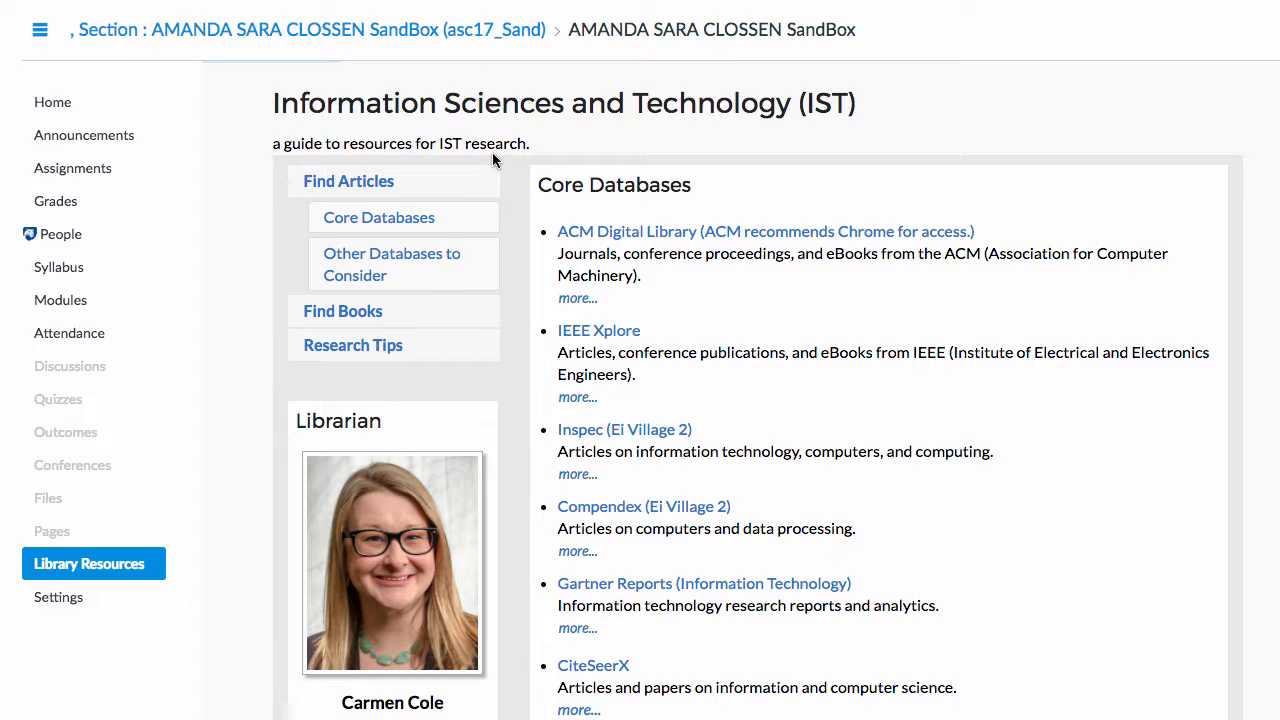
{"action": "scroll", "coordinate": [653, 341], "scroll_direction": "down", "scroll_amount": 2}
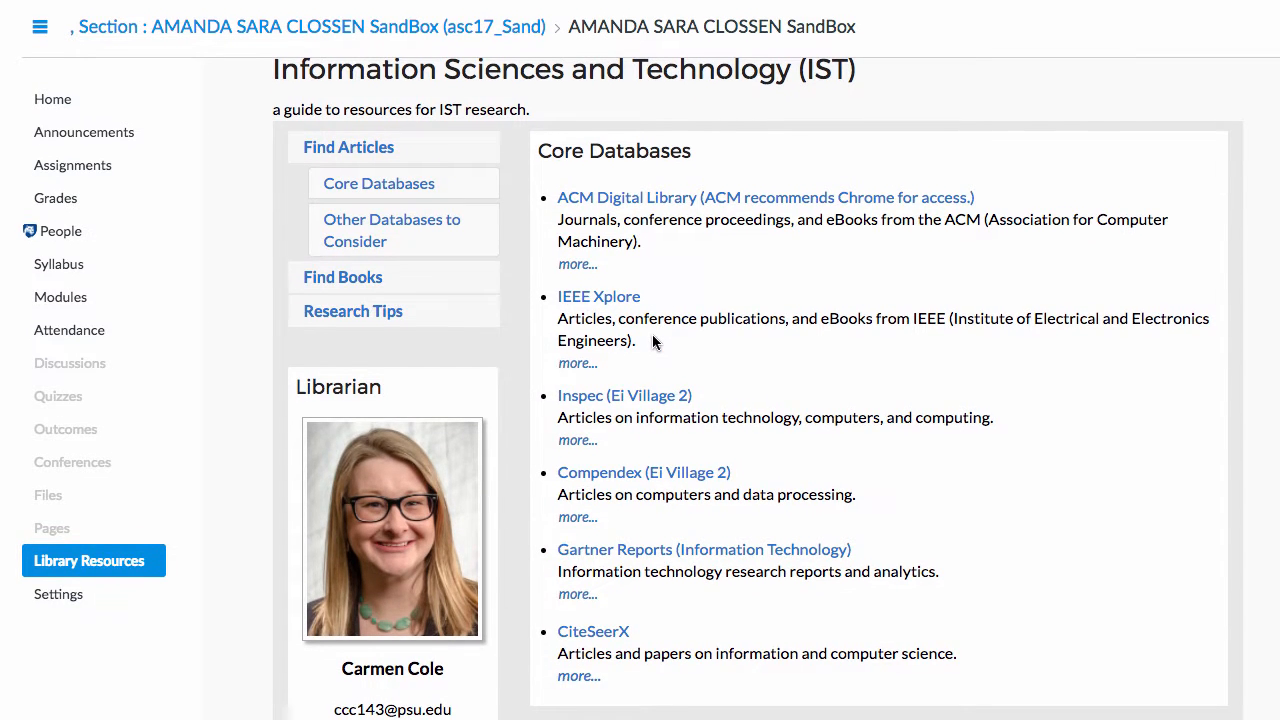
{"action": "scroll", "coordinate": [653, 341], "scroll_direction": "up", "scroll_amount": 2}
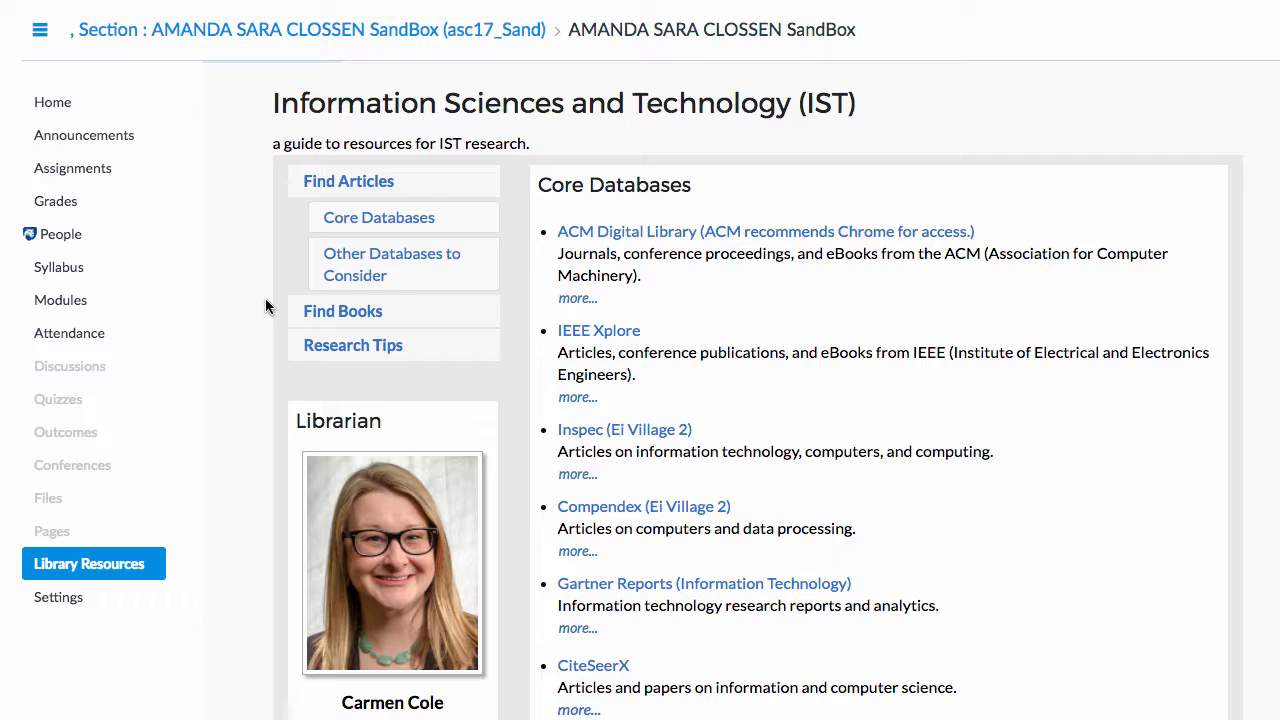
Start a new course assignment and open the Library Reserves and Guides tool from its description editor
{"action": "left_click", "coordinate": [97, 181]}
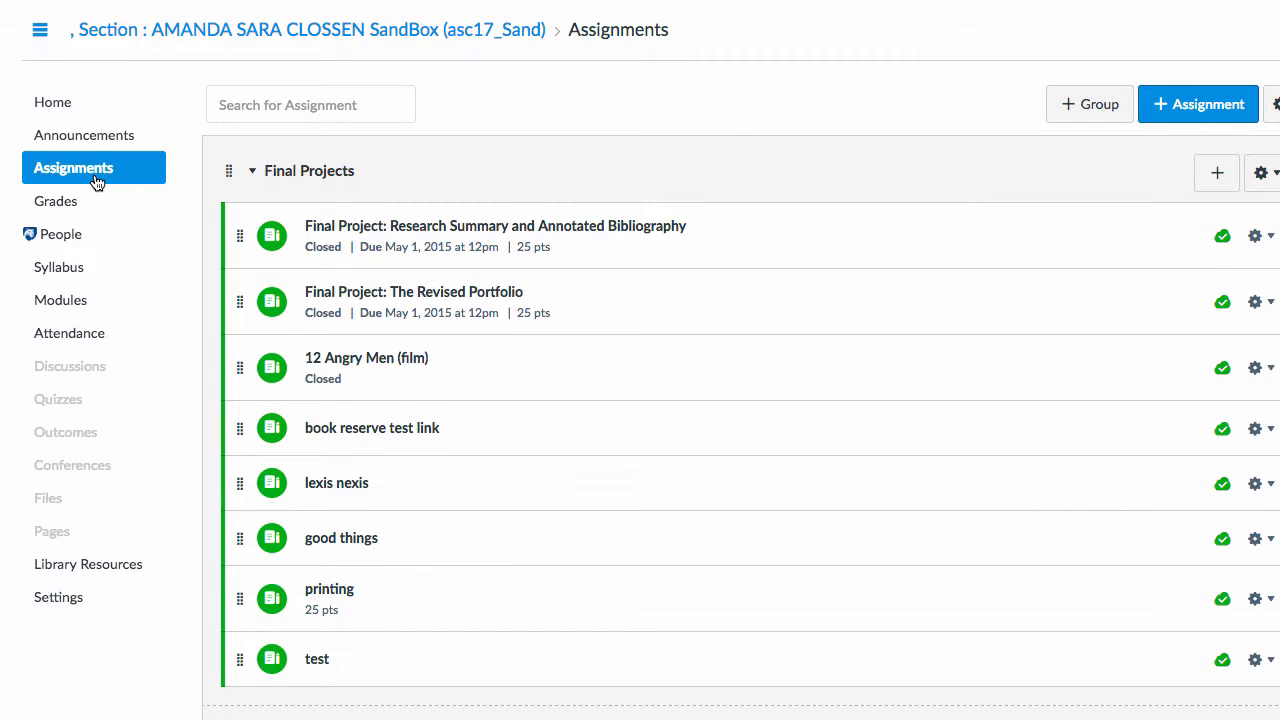
{"action": "left_click", "coordinate": [1205, 110]}
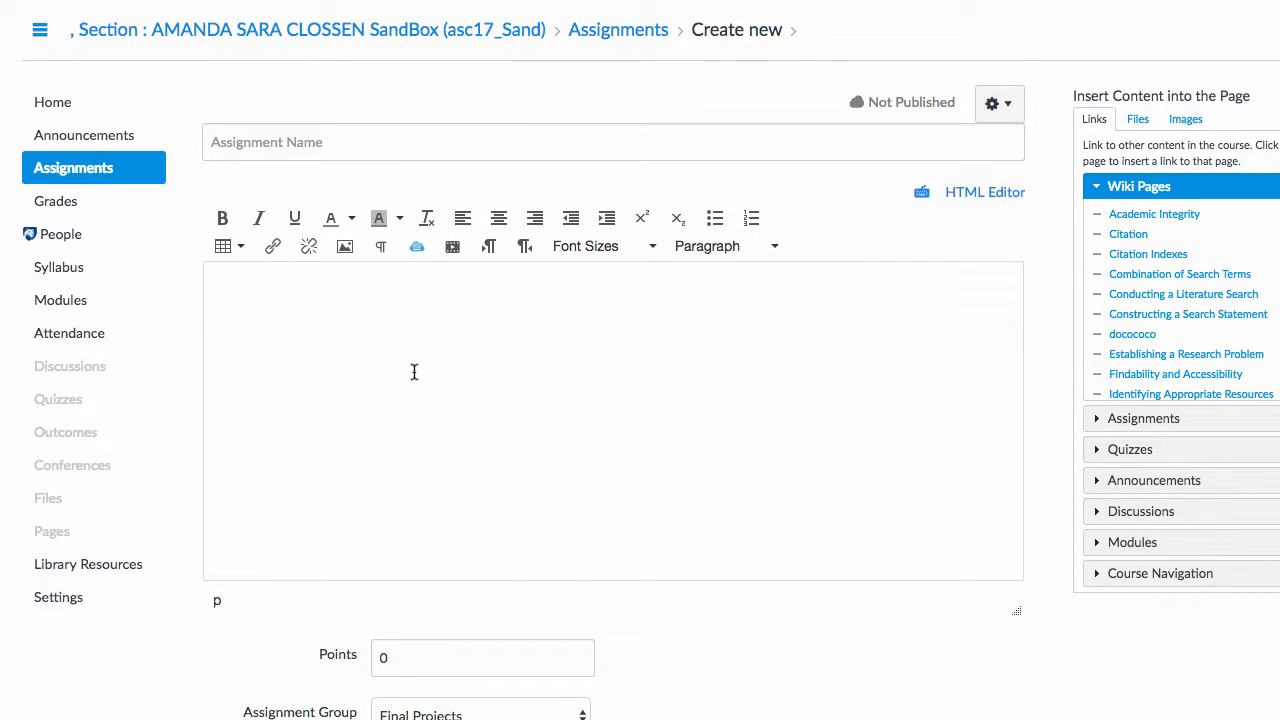
{"action": "left_click", "coordinate": [419, 252]}
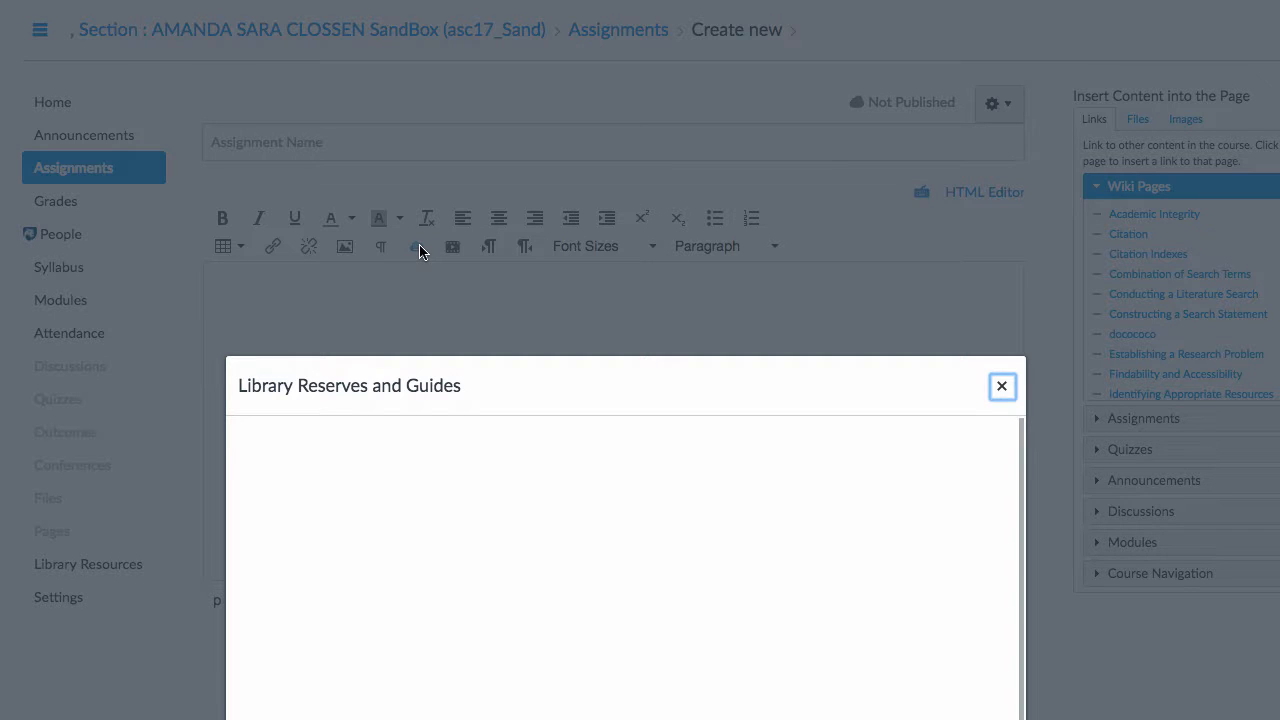
{"action": "scroll", "coordinate": [737, 660], "scroll_direction": "down", "scroll_amount": 5}
{"action": "scroll", "coordinate": [740, 640], "scroll_direction": "up", "scroll_amount": 3}
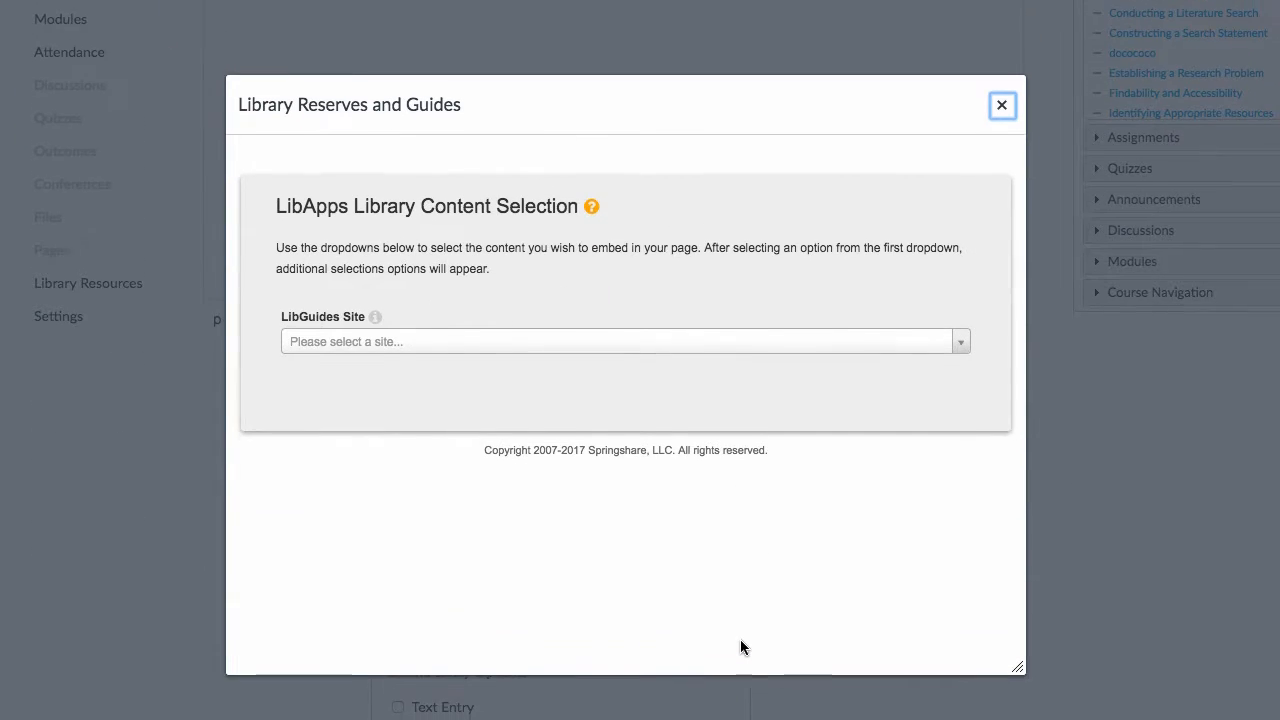
Set the LibGuides site to Library Guides - guides.libraries.psu.edu and the content type to Full LibGuide
{"action": "left_click", "coordinate": [453, 358]}
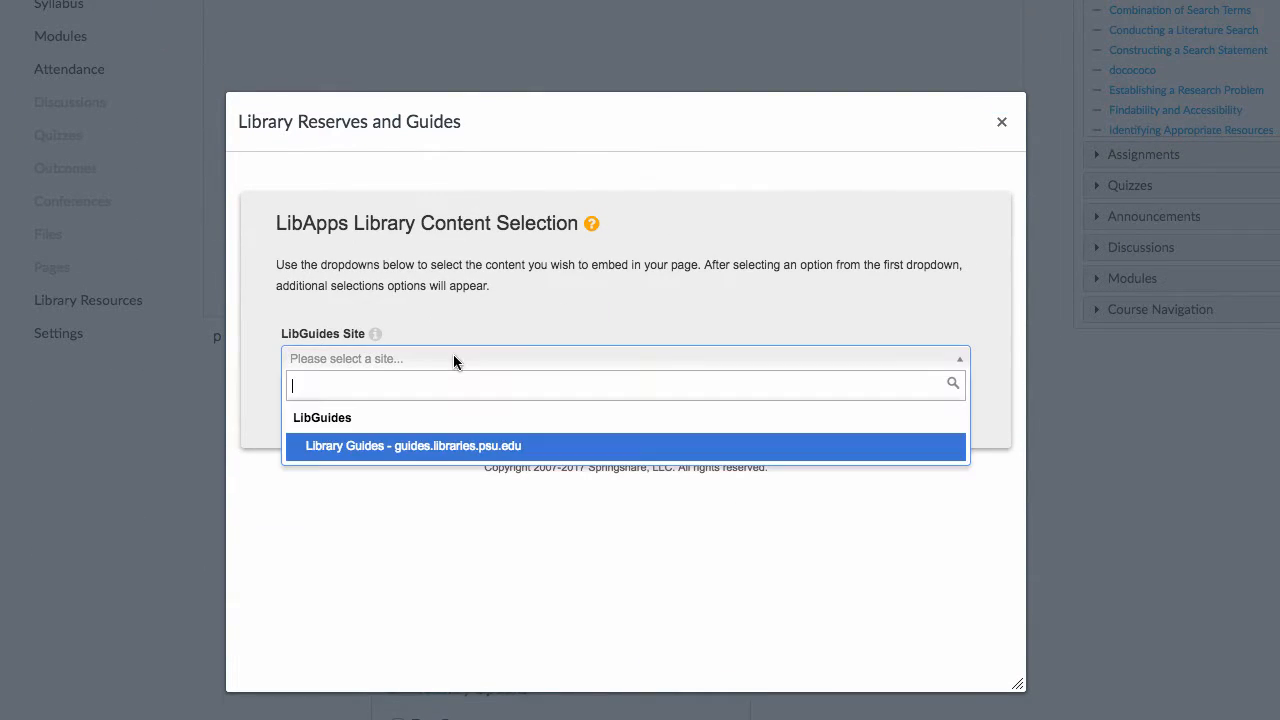
{"action": "left_click", "coordinate": [437, 447]}
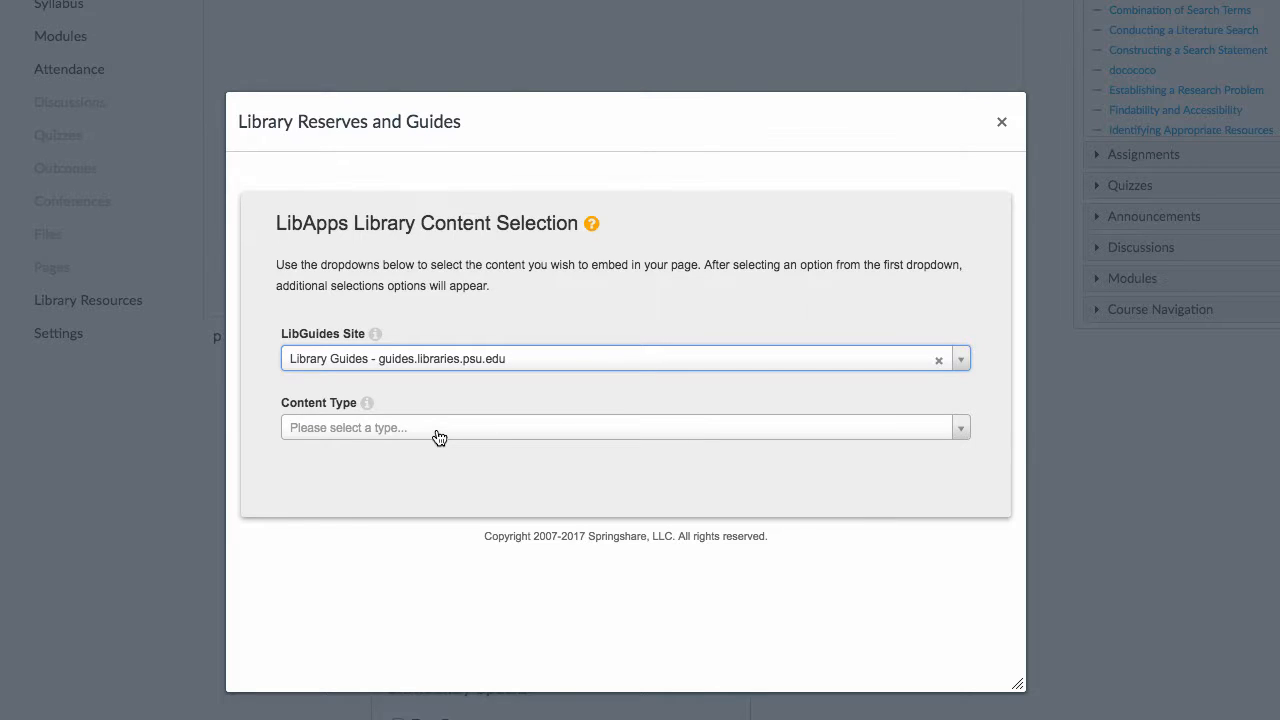
{"action": "left_click", "coordinate": [437, 427]}
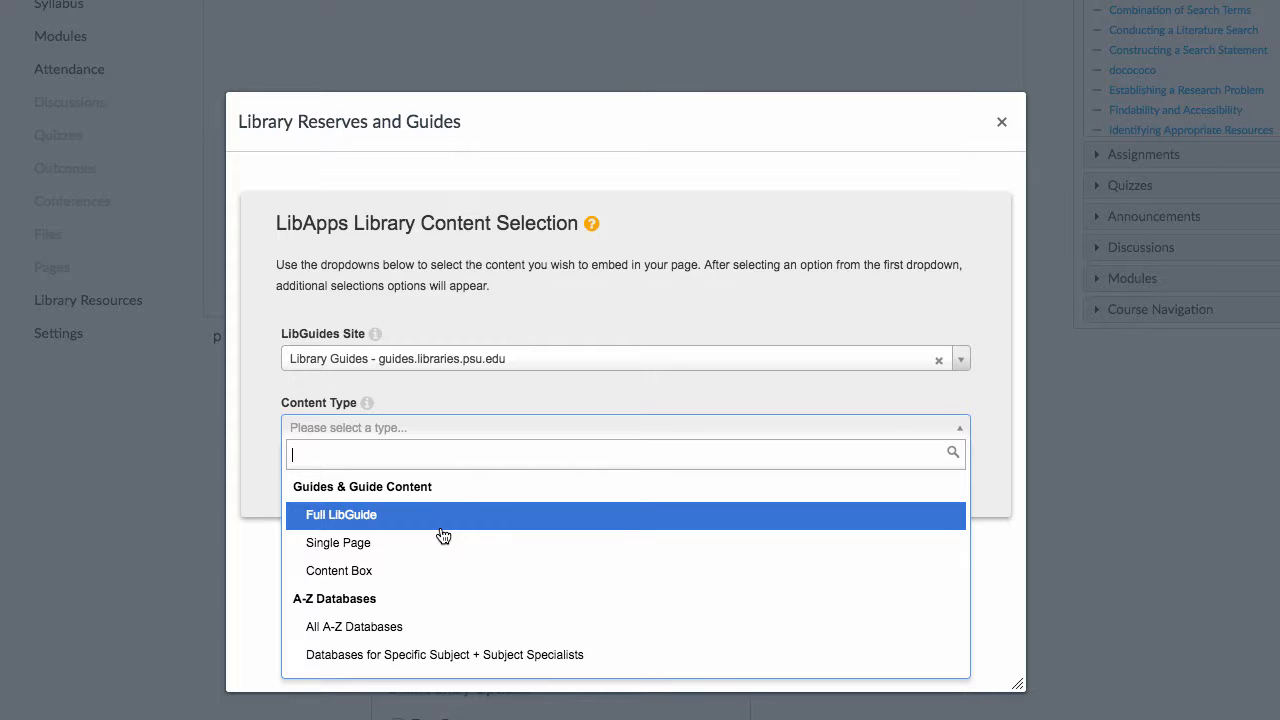
{"action": "scroll", "coordinate": [446, 543], "scroll_direction": "down", "scroll_amount": 3}
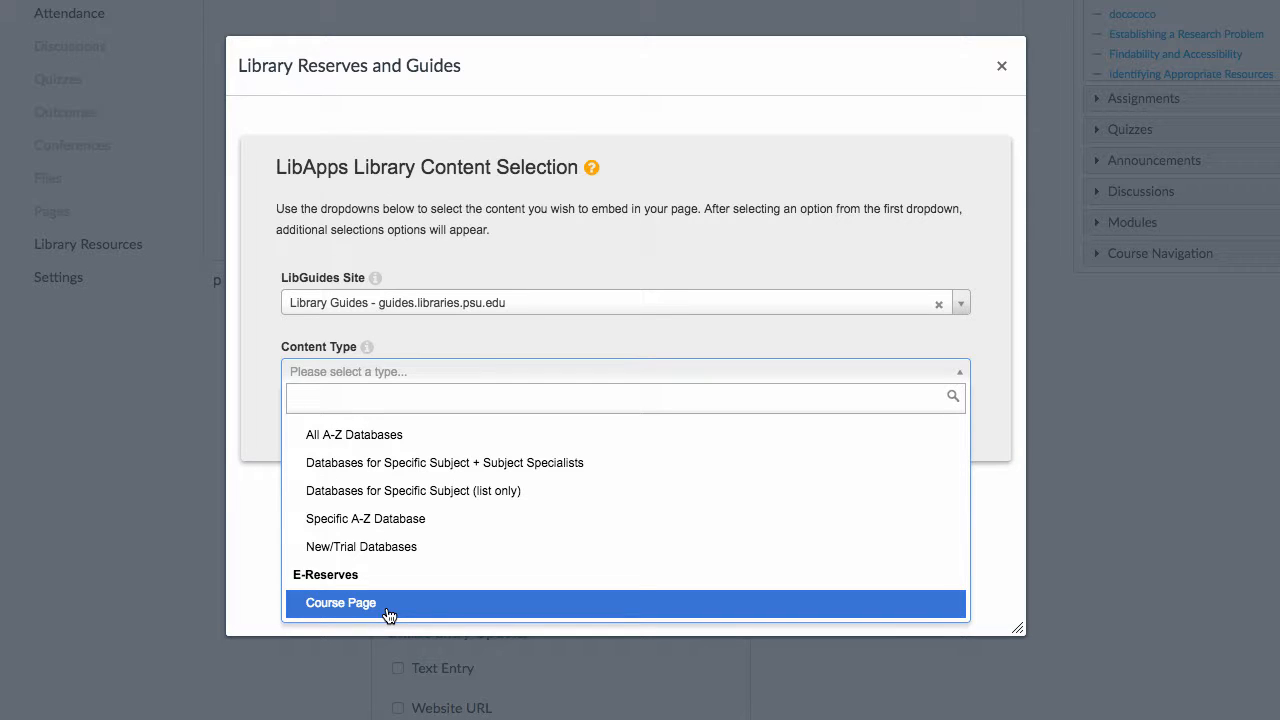
{"action": "scroll", "coordinate": [486, 469], "scroll_direction": "up", "scroll_amount": 5}
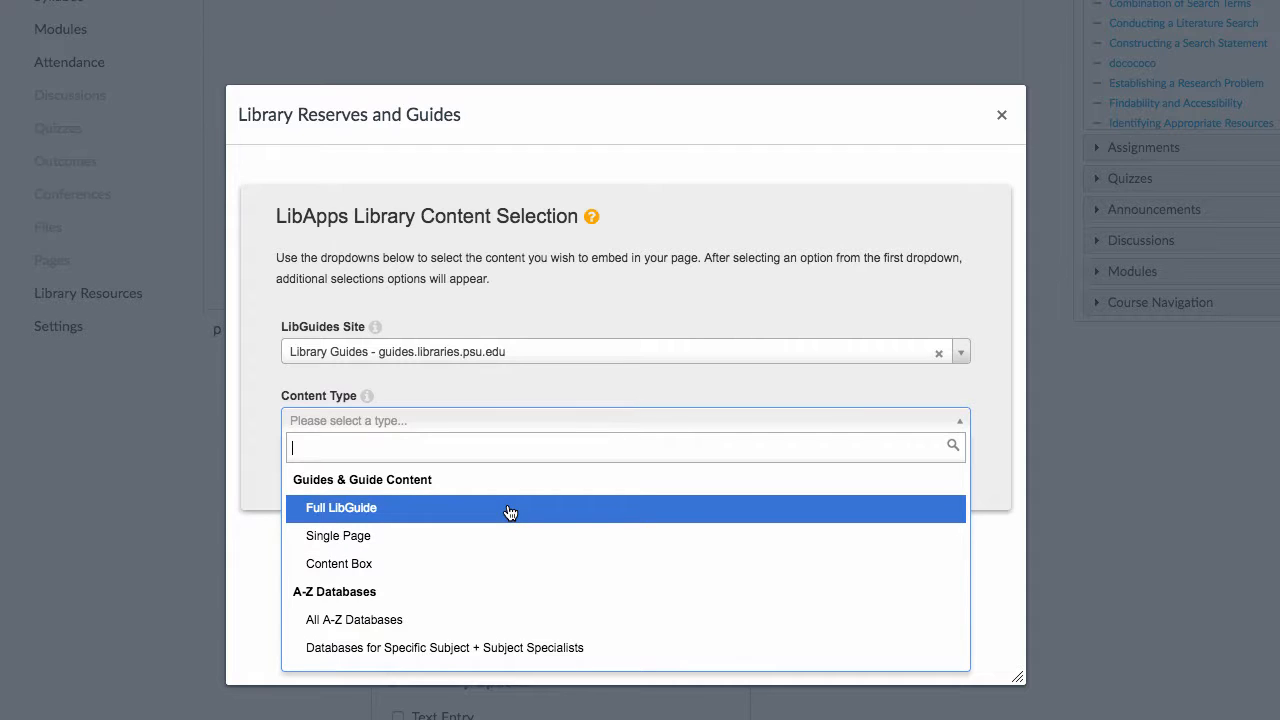
{"action": "left_click", "coordinate": [509, 511]}
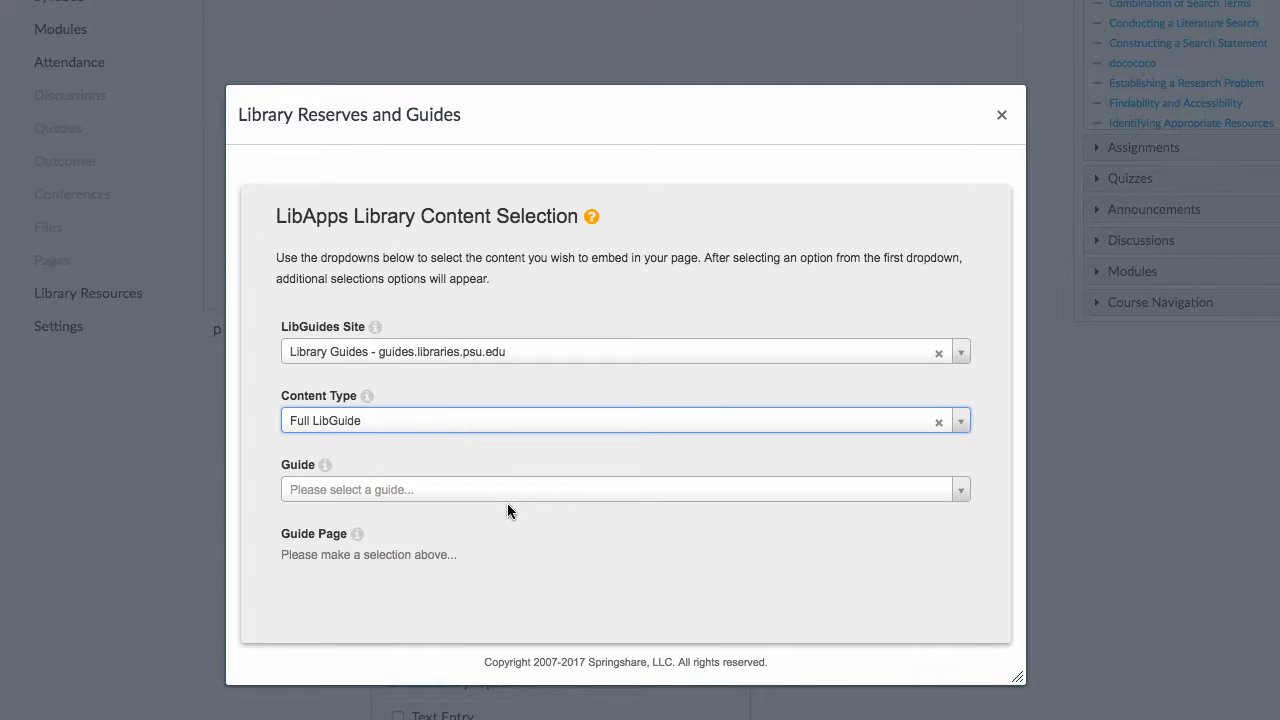
Select the Advertising guide without an optional landing page and embed it in the assignment description
{"action": "left_click", "coordinate": [482, 489]}
{"action": "scroll", "coordinate": [534, 446], "scroll_direction": "down", "scroll_amount": 1}
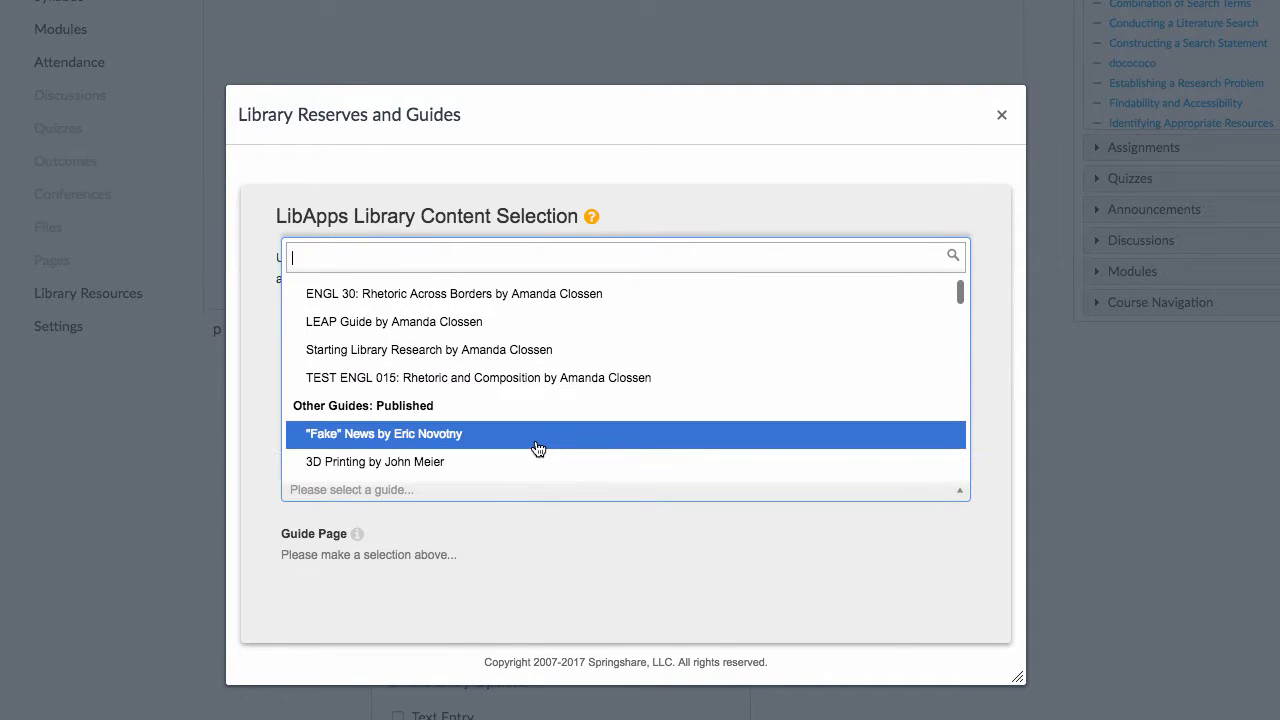
{"action": "scroll", "coordinate": [537, 447], "scroll_direction": "down", "scroll_amount": 5}
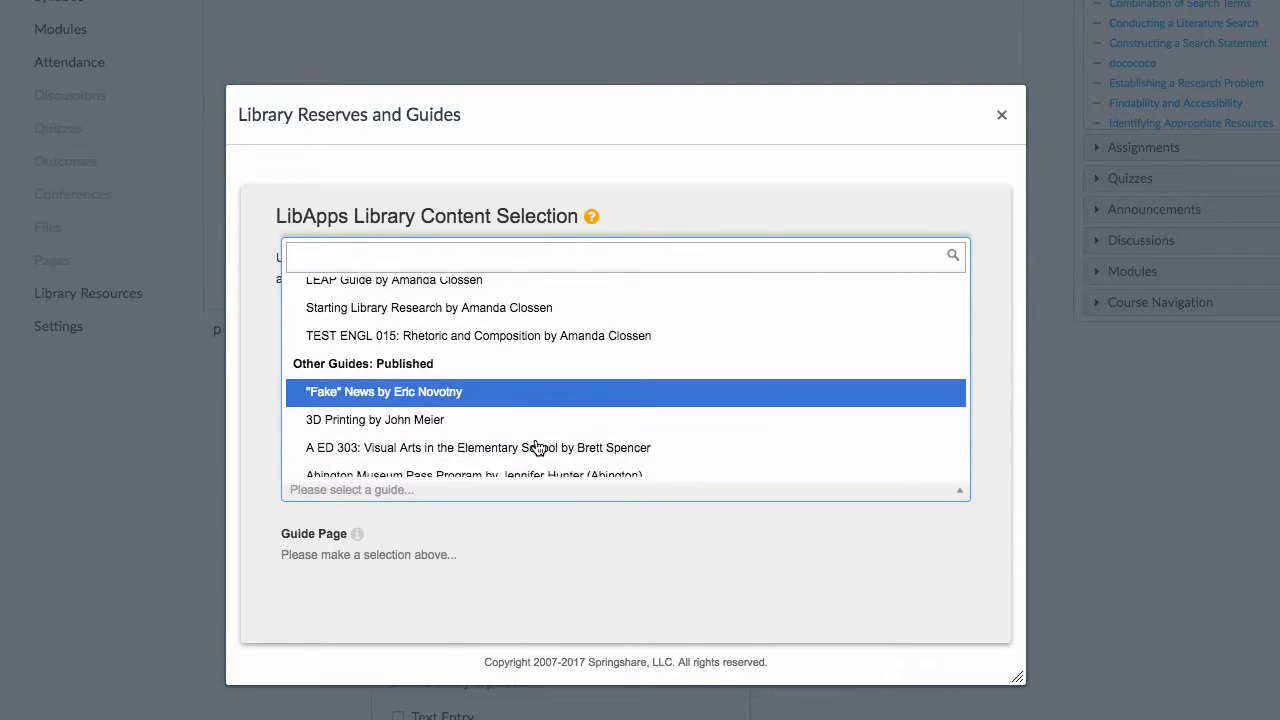
{"action": "scroll", "coordinate": [537, 447], "scroll_direction": "down", "scroll_amount": 3}
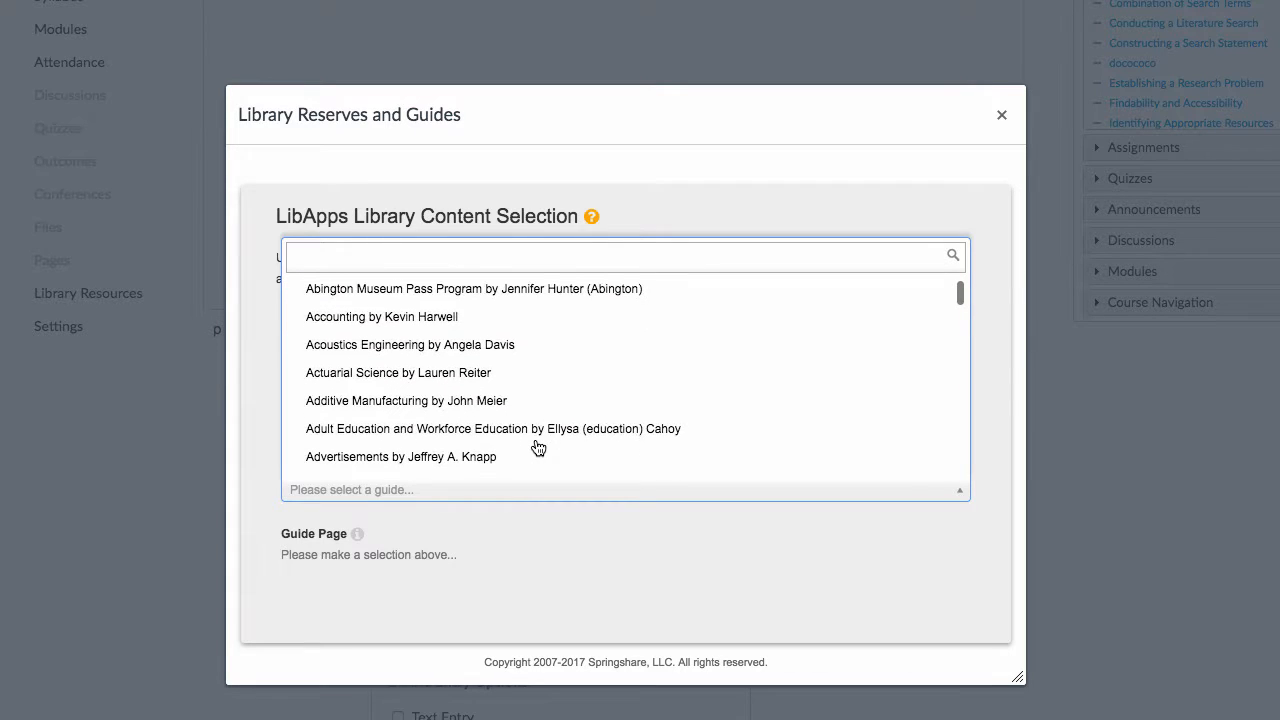
{"action": "scroll", "coordinate": [537, 447], "scroll_direction": "down", "scroll_amount": 2}
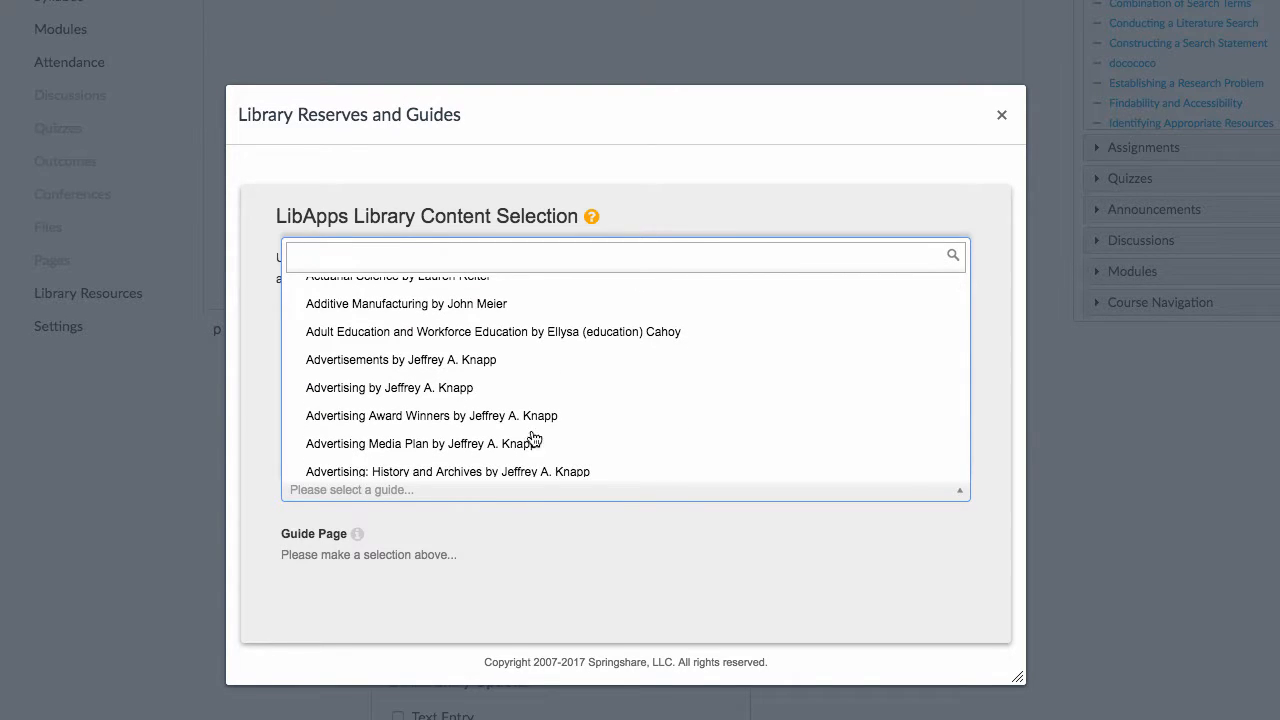
{"action": "left_click", "coordinate": [482, 398]}
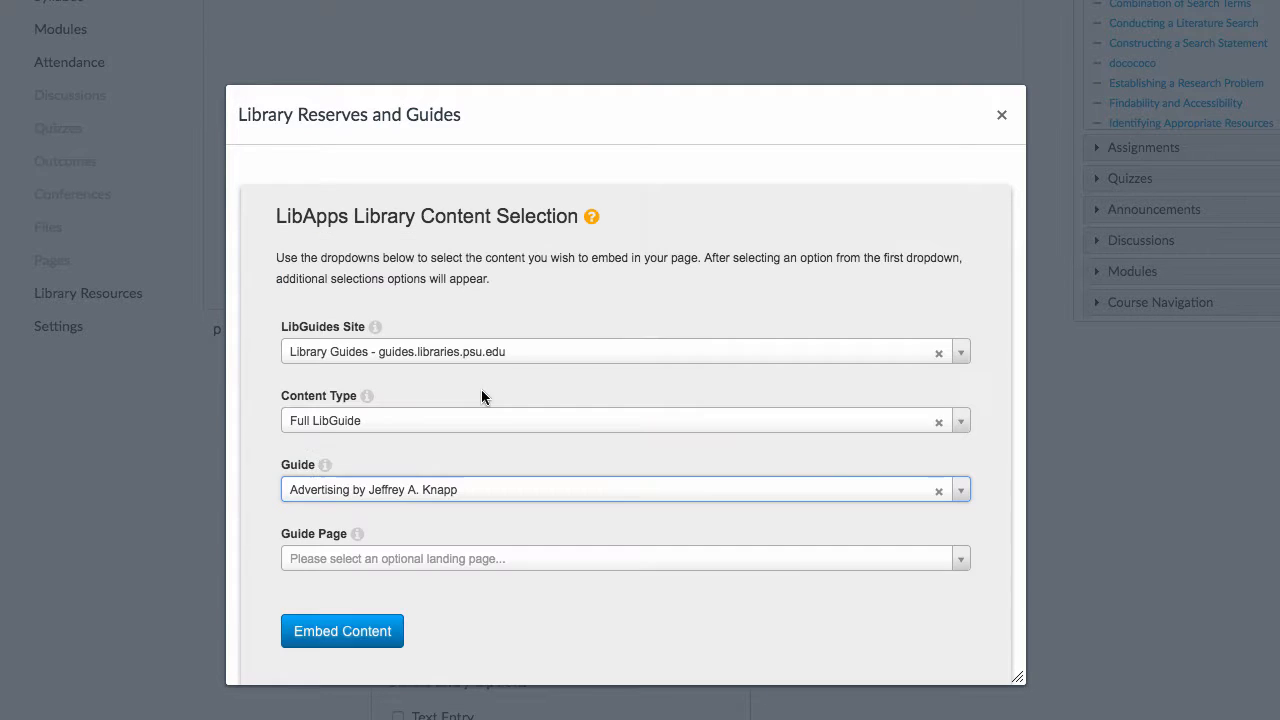
{"action": "left_click", "coordinate": [407, 559]}
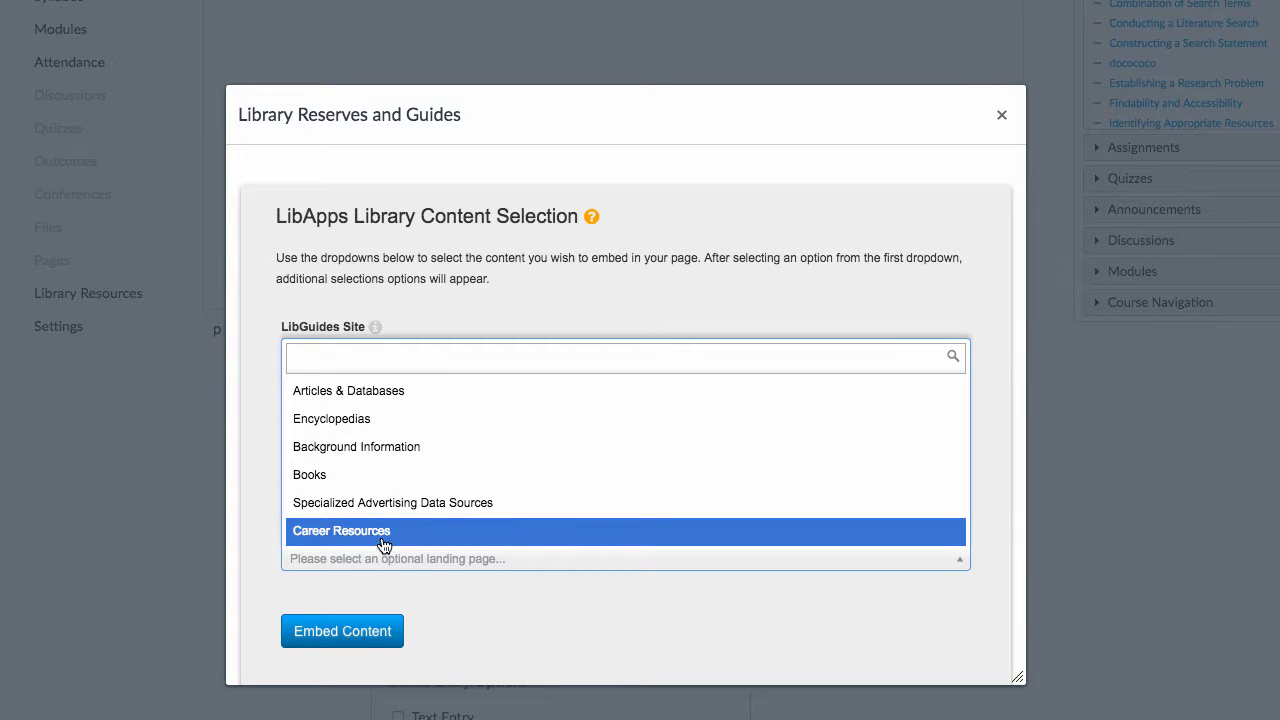
{"action": "left_click", "coordinate": [520, 606]}
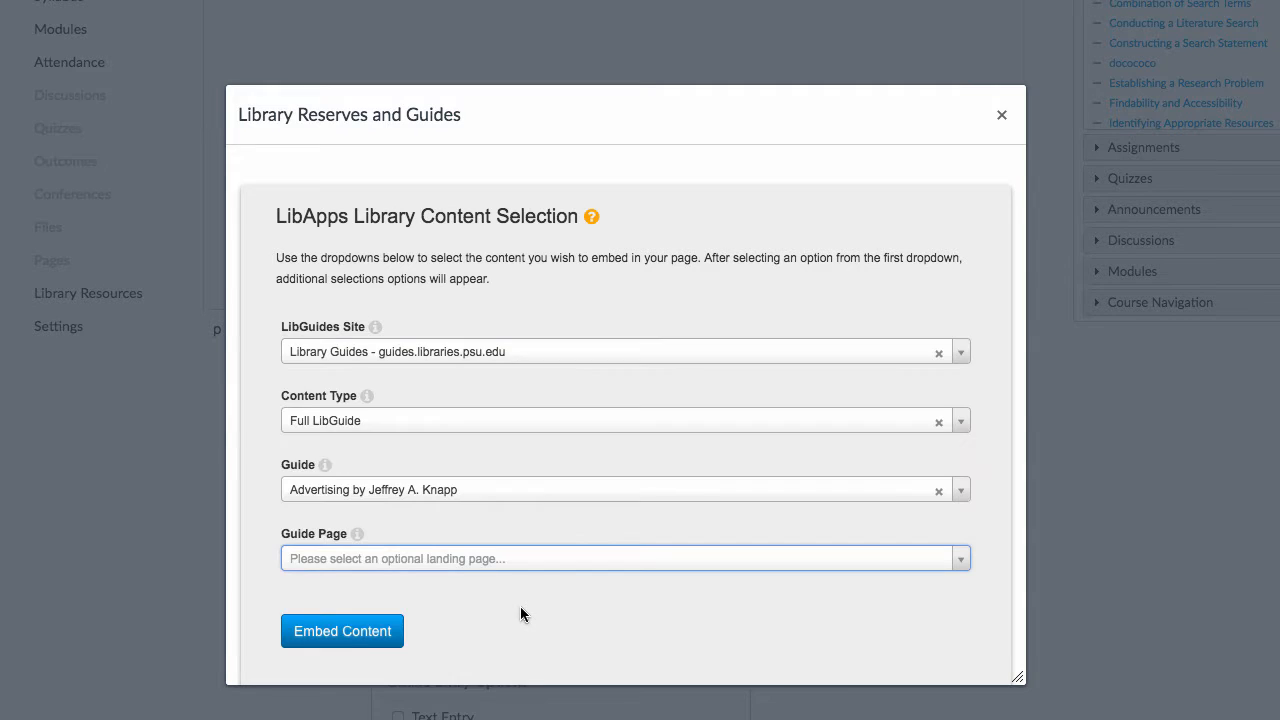
{"action": "left_click", "coordinate": [373, 628]}
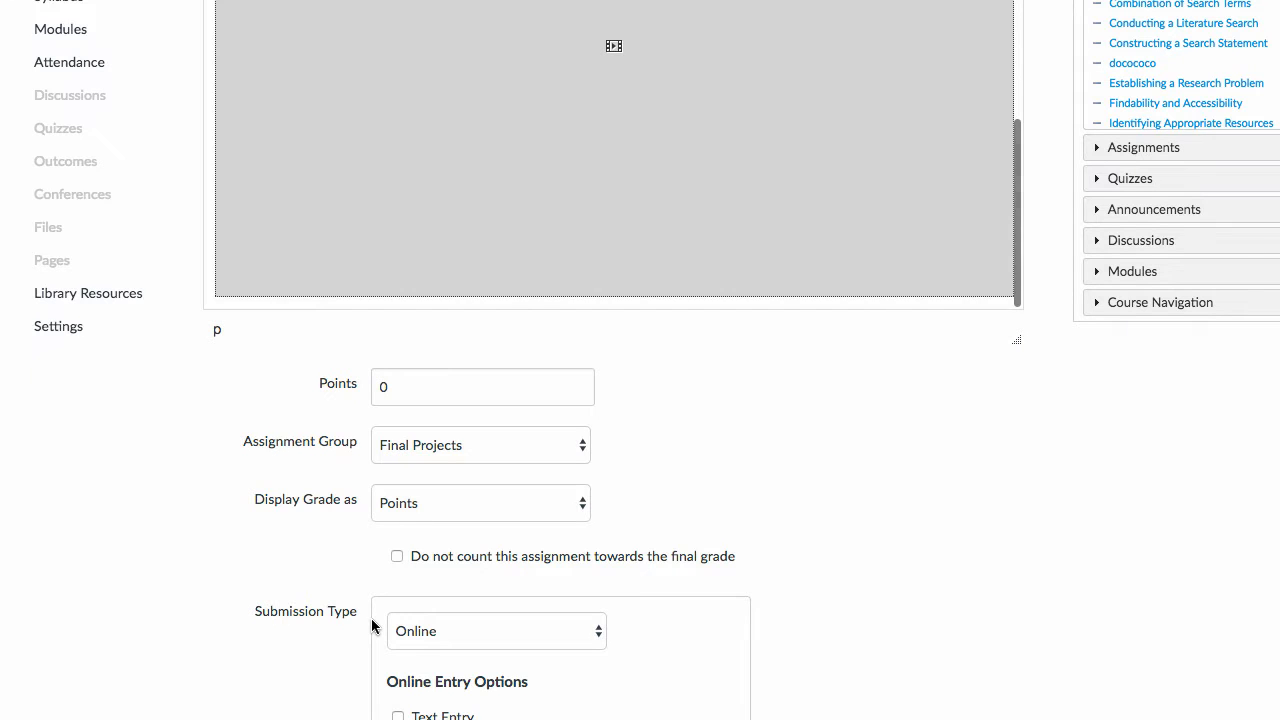
Name the new assignment Advertising
{"action": "scroll", "coordinate": [1196, 412], "scroll_direction": "up", "scroll_amount": 3}
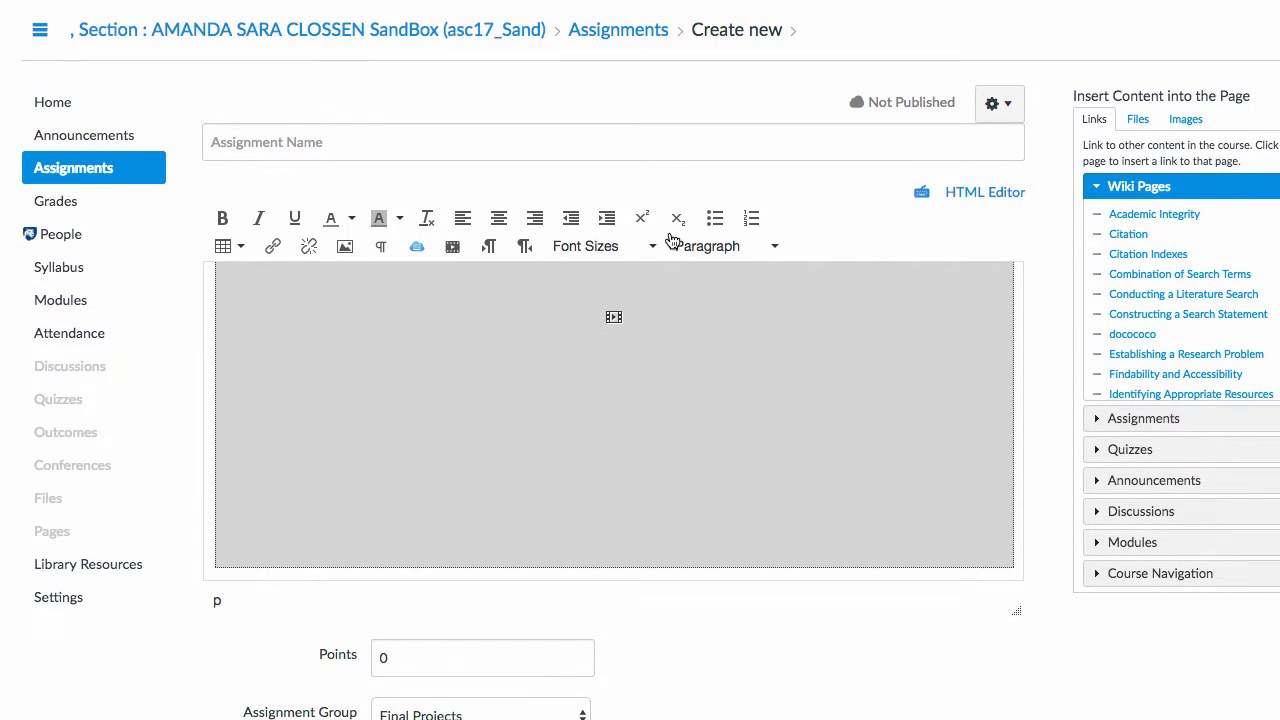
{"action": "left_click", "coordinate": [319, 146]}
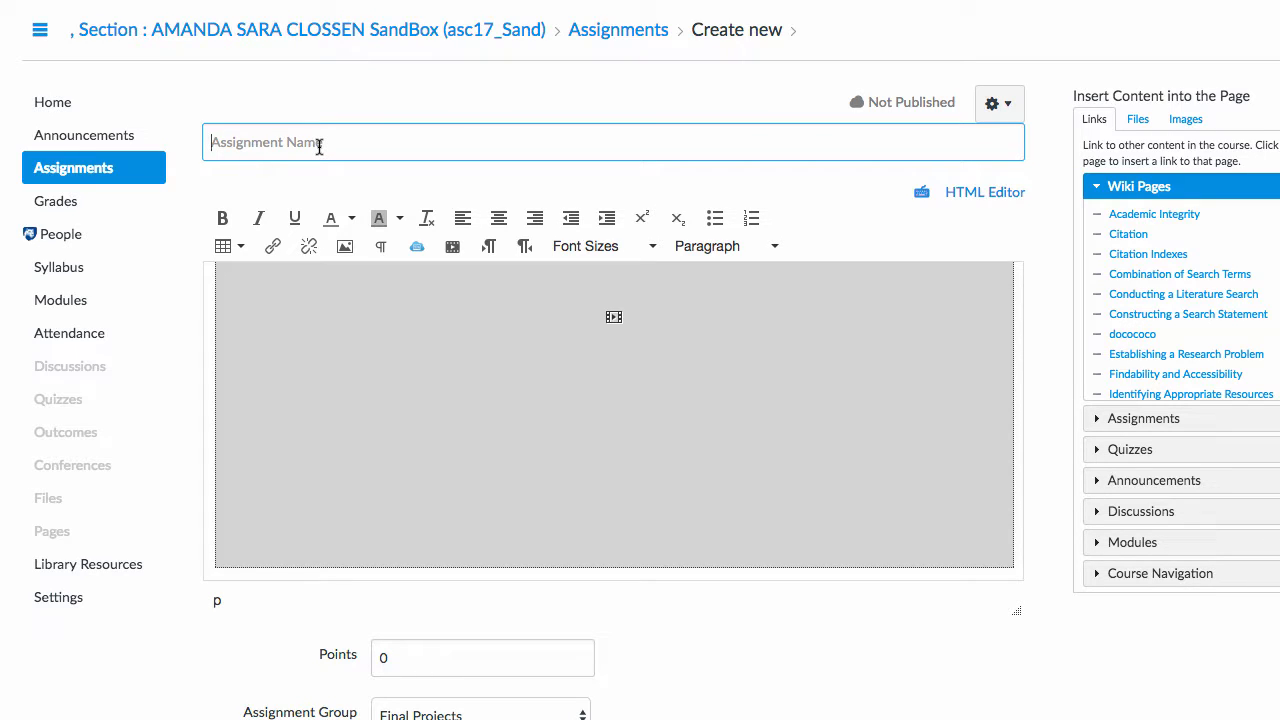
{"action": "type", "text": "Advertising"}
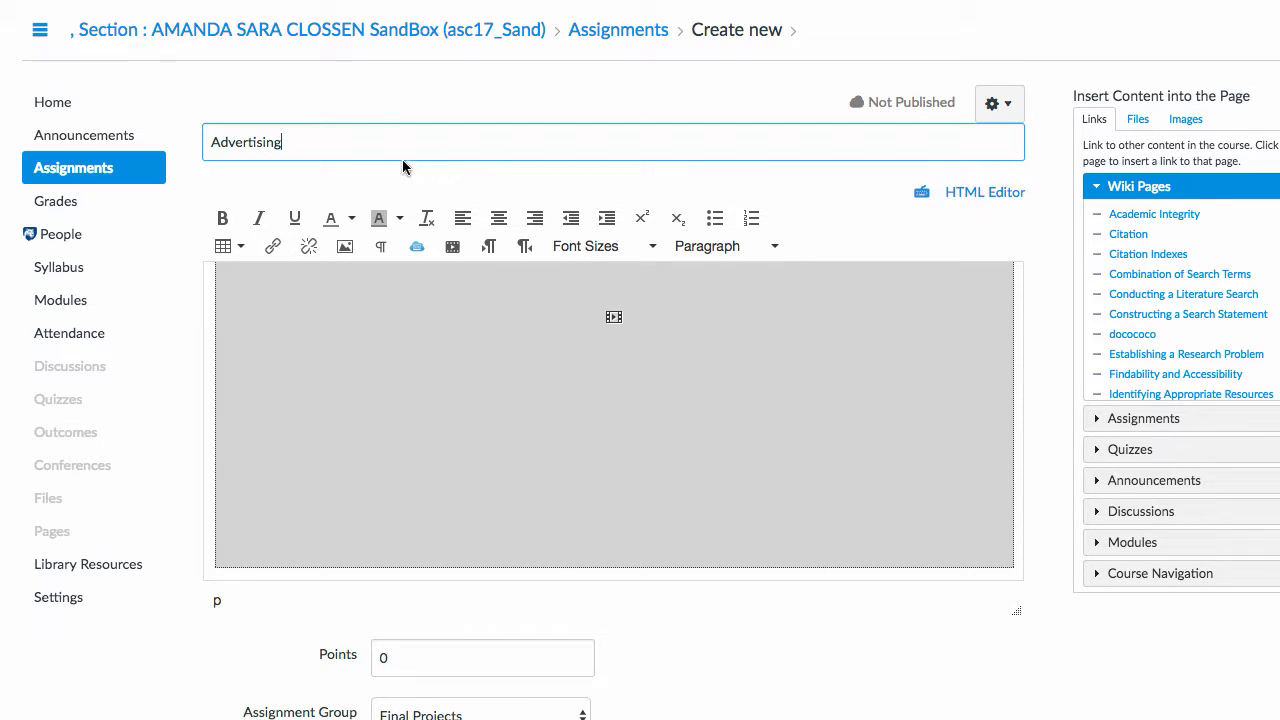
Set the assignment's submission type to No Submission, then save and publish the assignment
{"action": "scroll", "coordinate": [640, 400], "scroll_direction": "down", "scroll_amount": 6}
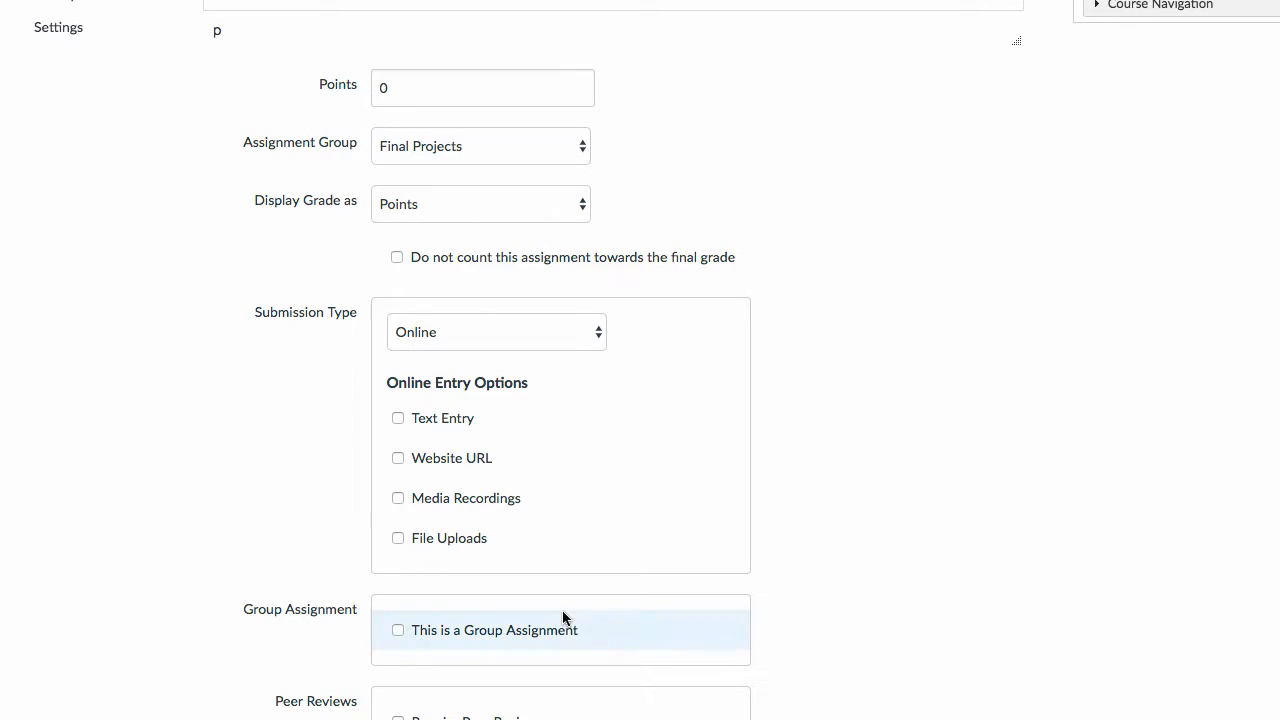
{"action": "left_click", "coordinate": [515, 347]}
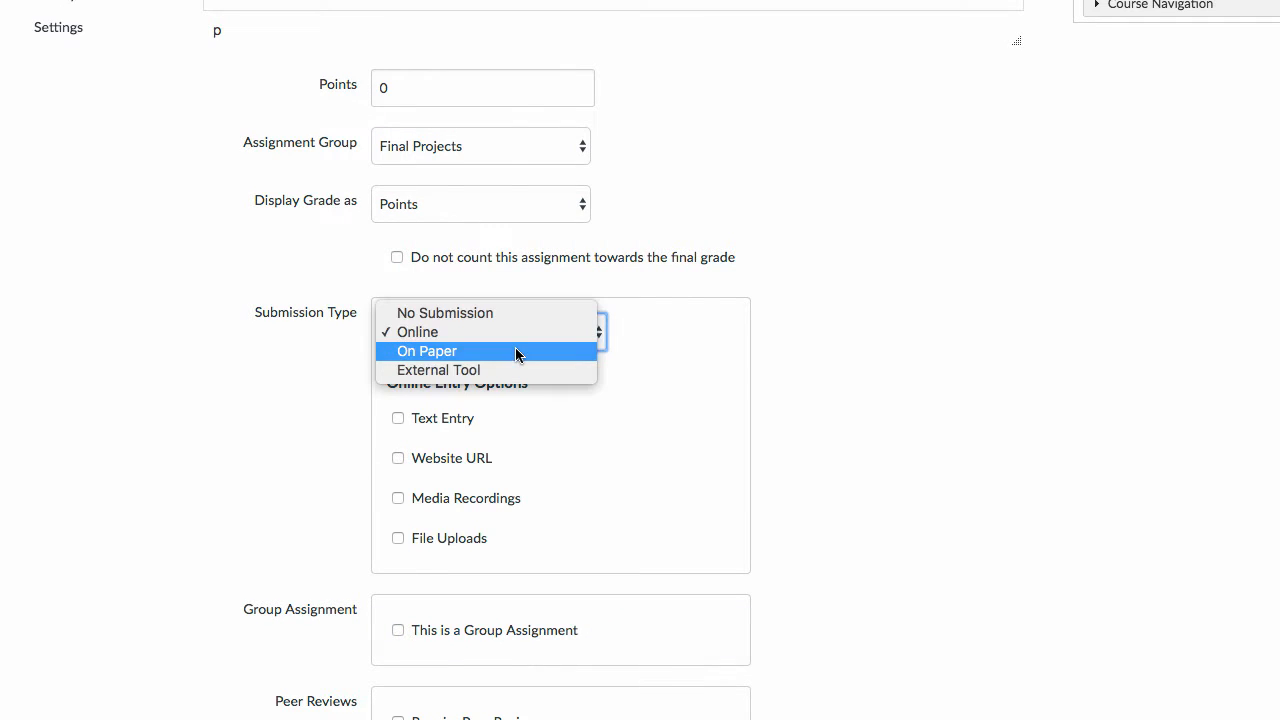
{"action": "key", "text": "Escape"}
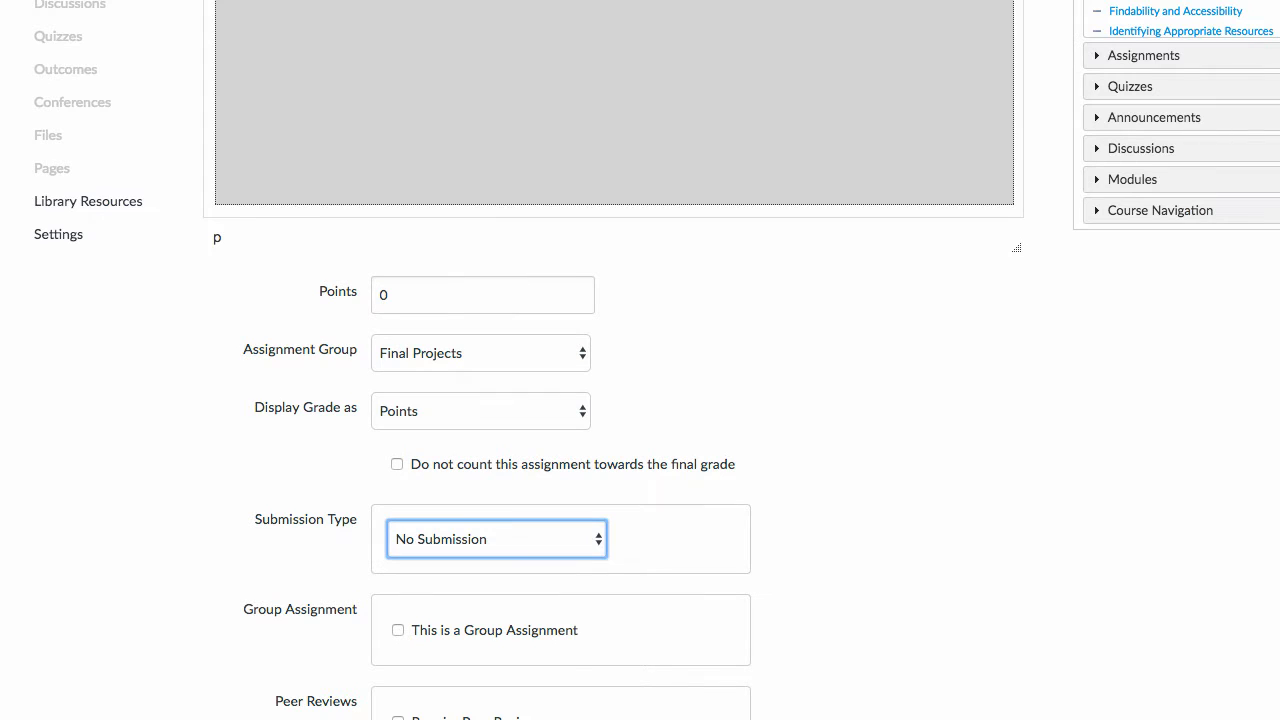
{"action": "left_click", "coordinate": [932, 717]}
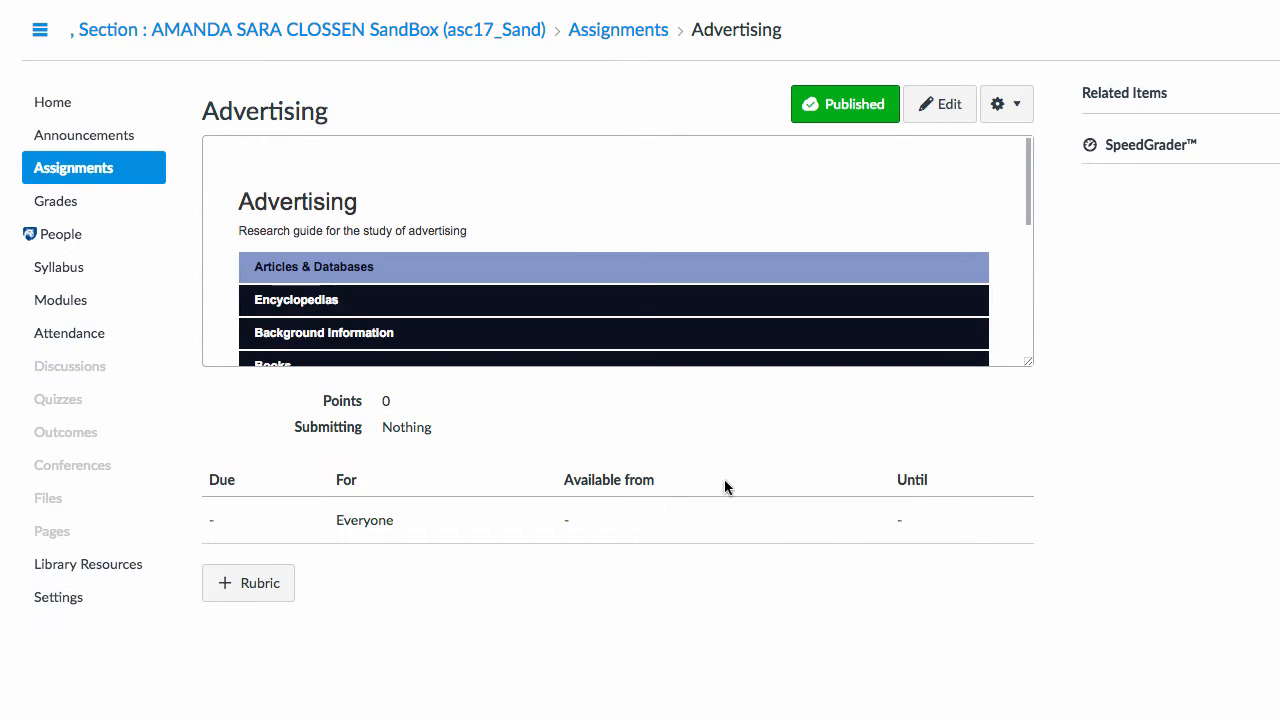
Enlarge the embedded guide's frame in the published assignment and review its page list and Related Guides section
{"action": "scroll", "coordinate": [851, 314], "scroll_direction": "down", "scroll_amount": 5}
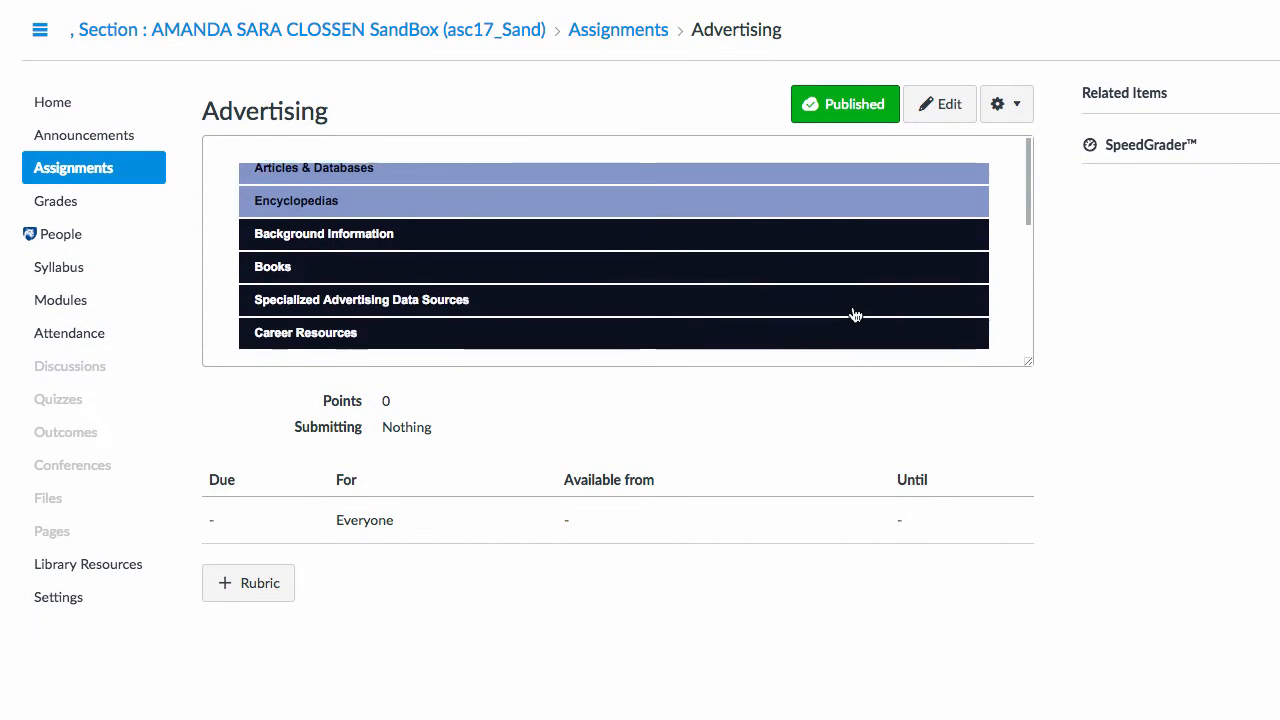
{"action": "left_click_drag", "start_coordinate": [1031, 362], "coordinate": [1030, 719]}
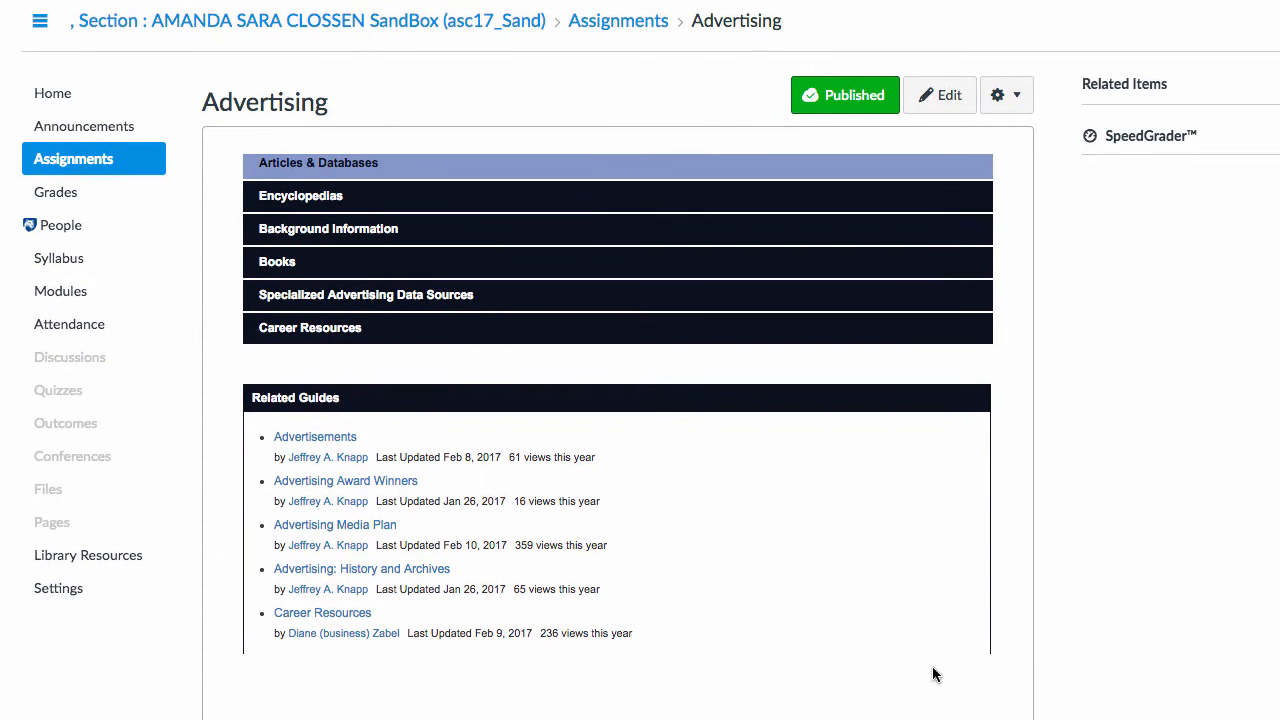
{"action": "scroll", "coordinate": [915, 468], "scroll_direction": "up", "scroll_amount": 3}
{"action": "scroll", "coordinate": [917, 470], "scroll_direction": "down", "scroll_amount": 3}
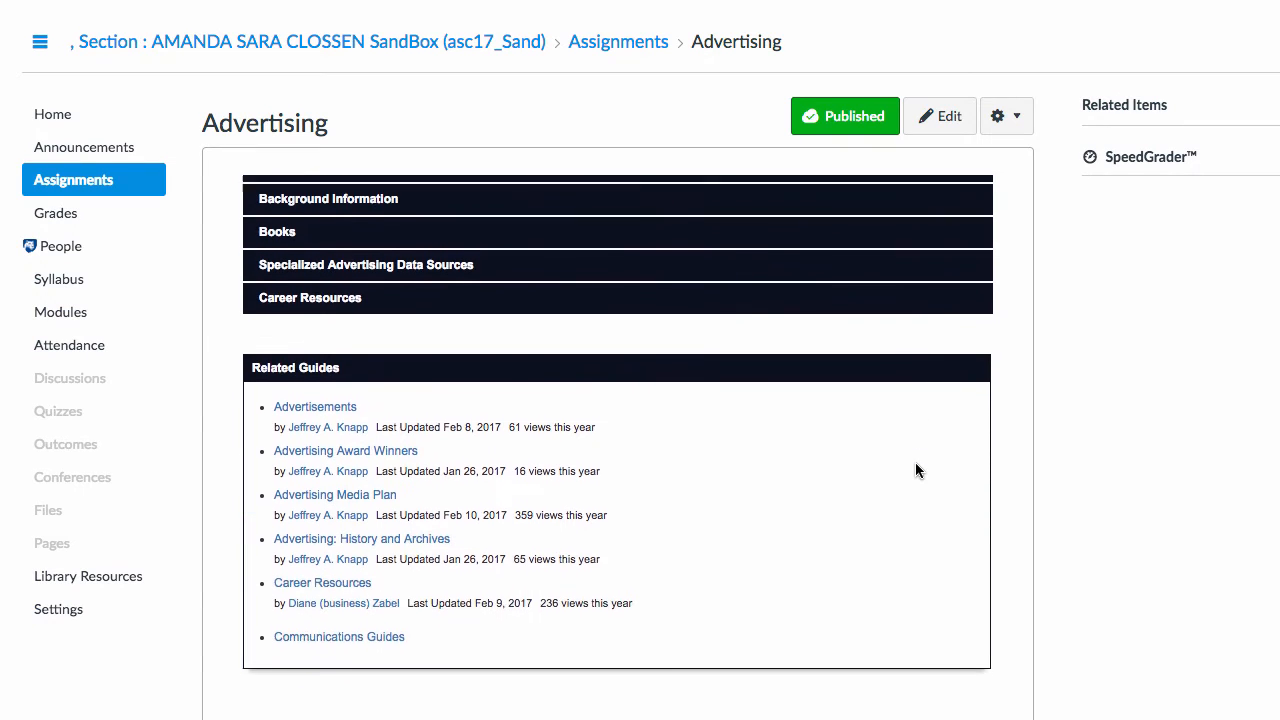
{"action": "scroll", "coordinate": [917, 468], "scroll_direction": "down", "scroll_amount": 1}
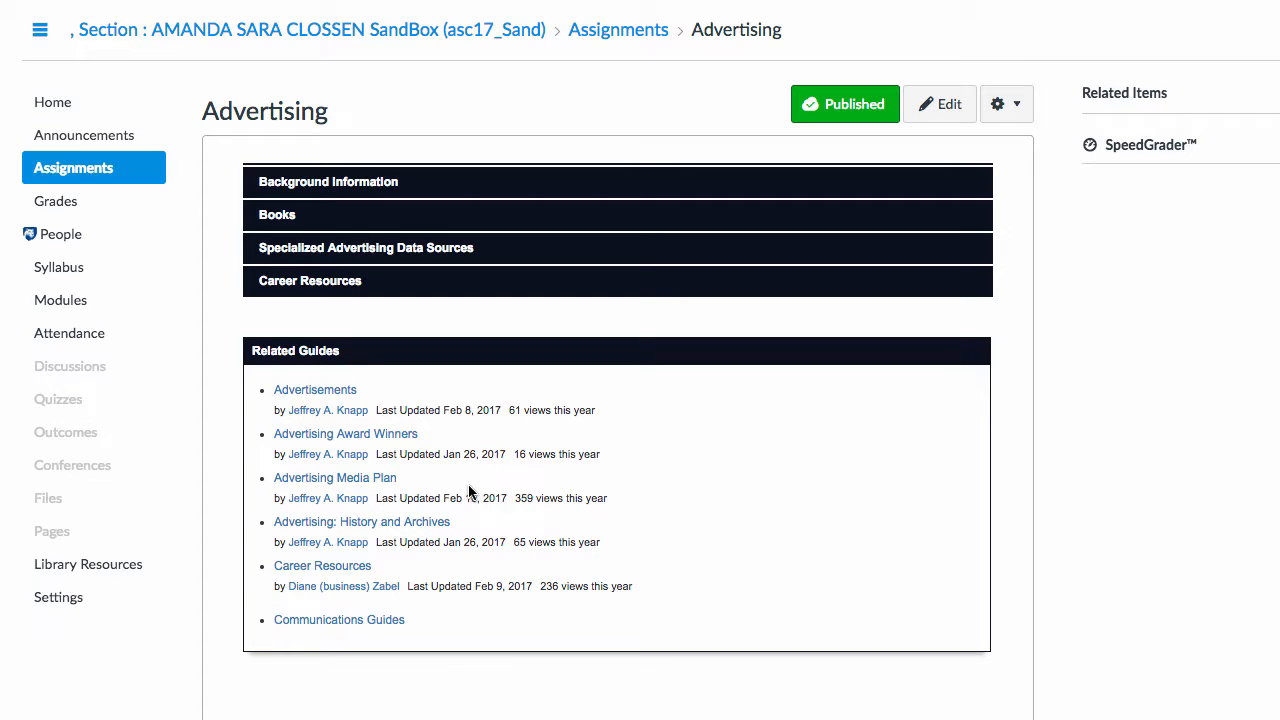
{"action": "scroll", "coordinate": [468, 483], "scroll_direction": "up", "scroll_amount": 3}
{"action": "scroll", "coordinate": [468, 490], "scroll_direction": "down", "scroll_amount": 1}
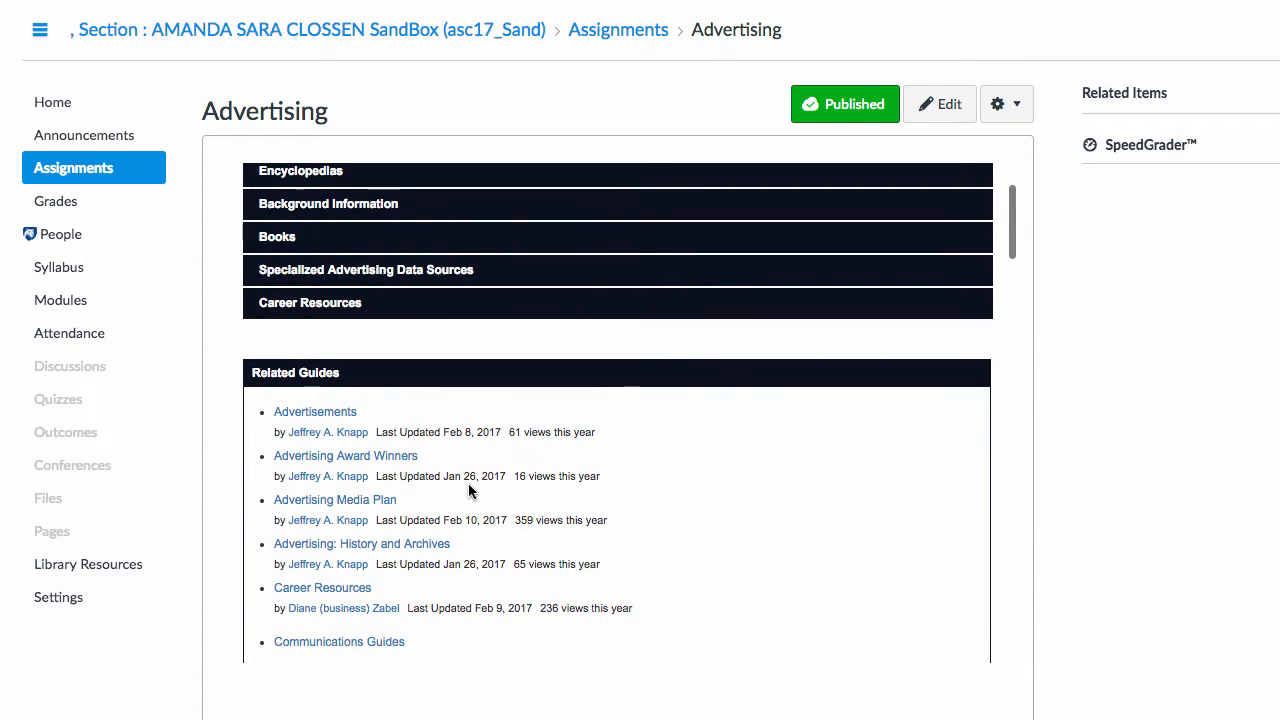